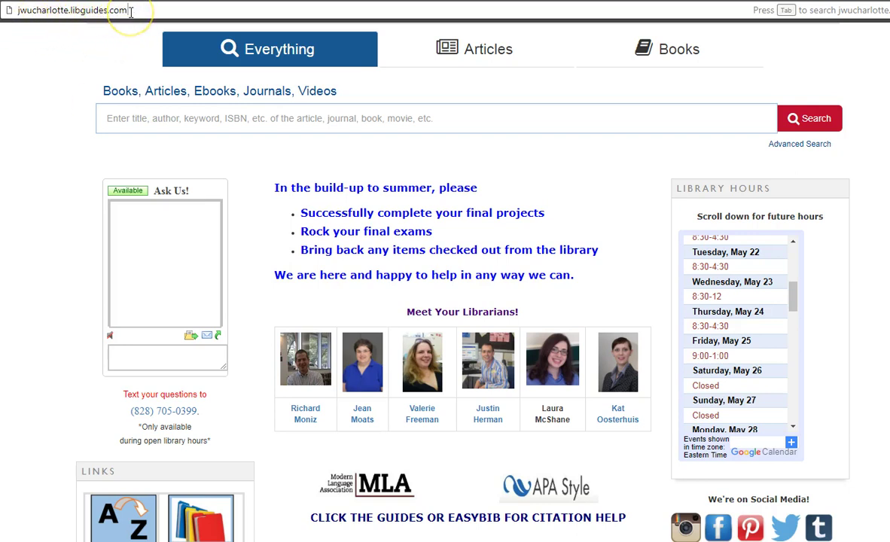
Step: Load the library site at jwucharlotte.libguides.com and activate the message field of the Ask Us chat
{"action": "key", "text": "Return"}
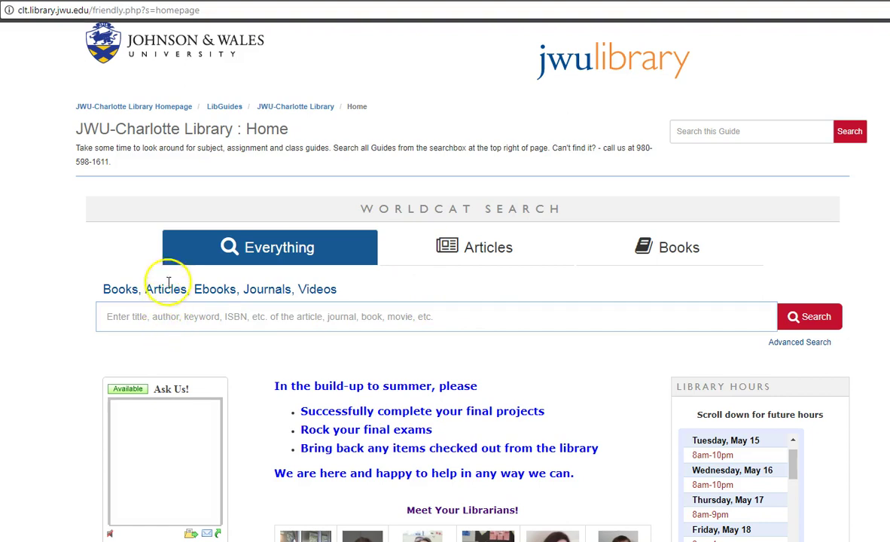
{"action": "left_click", "coordinate": [97, 313]}
{"action": "scroll", "coordinate": [100, 344], "scroll_direction": "down", "scroll_amount": 1}
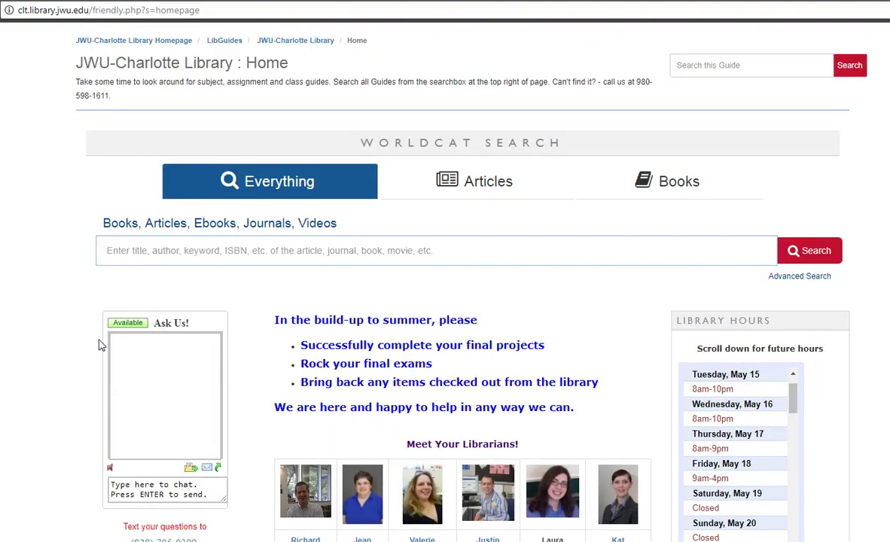
{"action": "scroll", "coordinate": [100, 343], "scroll_direction": "down", "scroll_amount": 1}
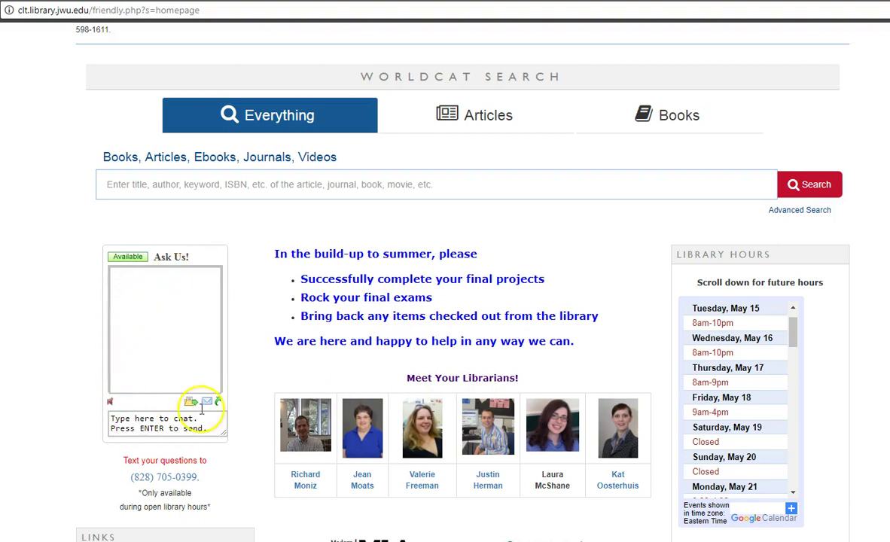
{"action": "left_click", "coordinate": [136, 421]}
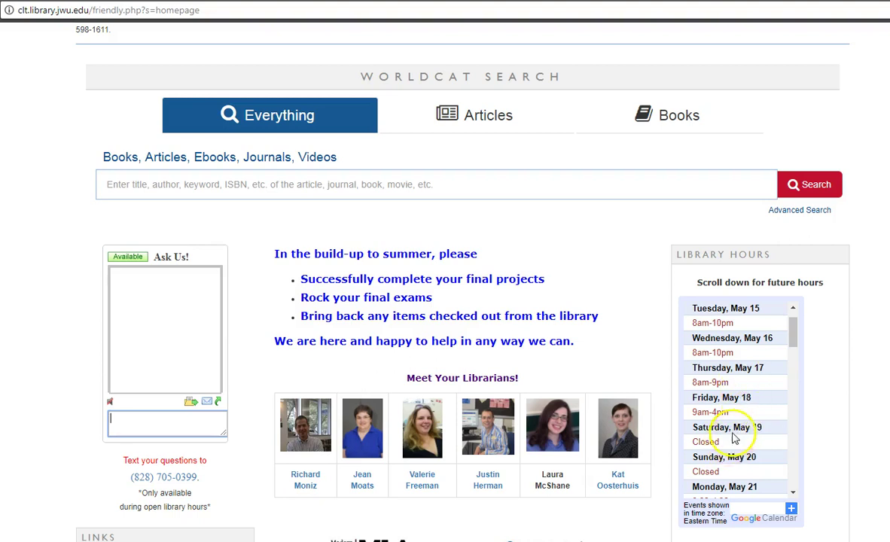
Step: Look through the Library Hours calendar for the dates from late May into early June
{"action": "scroll", "coordinate": [732, 436], "scroll_direction": "down", "scroll_amount": 3}
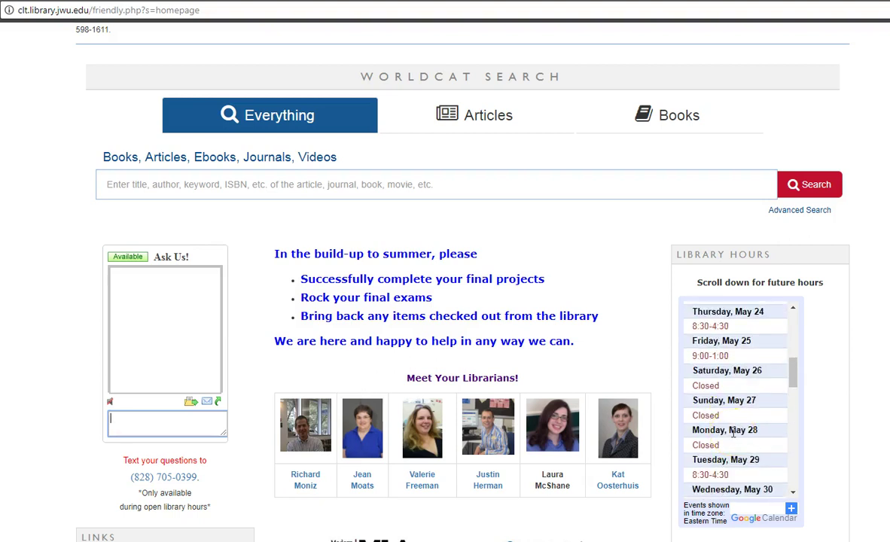
{"action": "scroll", "coordinate": [733, 433], "scroll_direction": "down", "scroll_amount": 4}
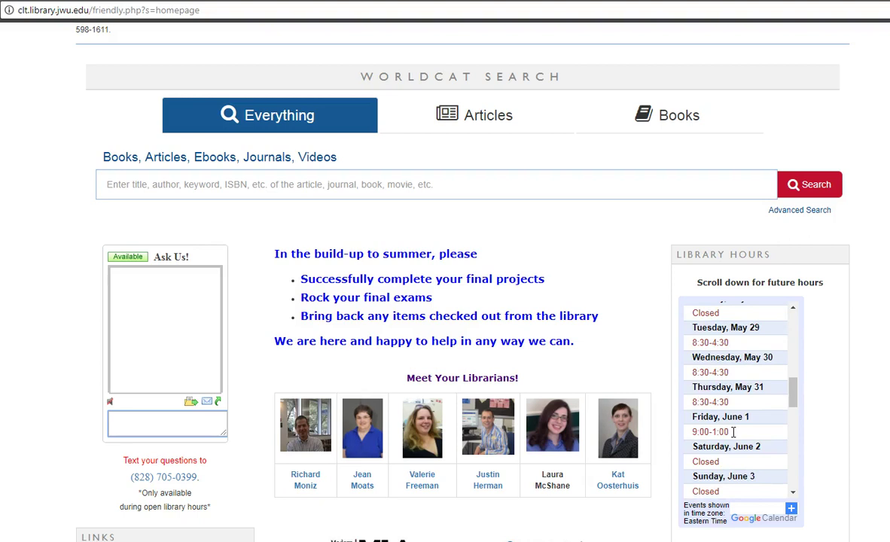
{"action": "scroll", "coordinate": [733, 431], "scroll_direction": "down", "scroll_amount": 2}
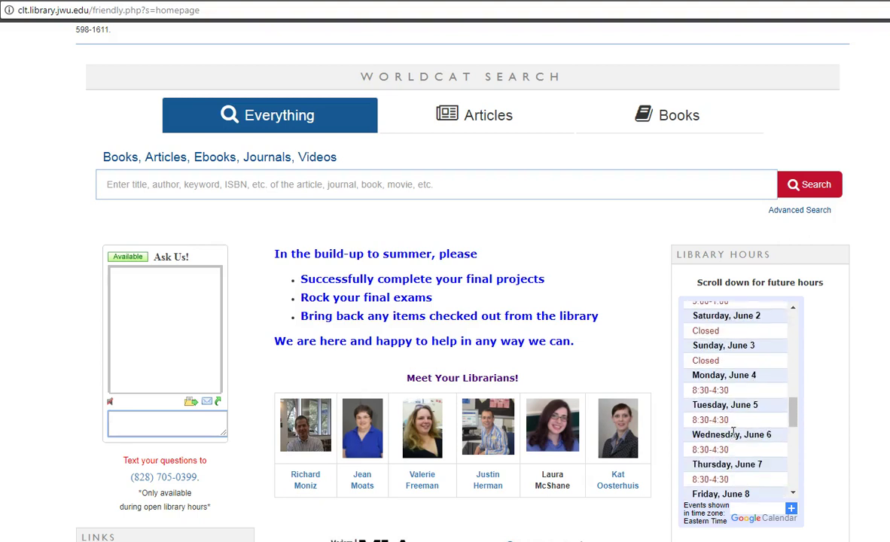
Step: Open the instruction librarian's profile from Meet Your Librarians, look it over, and return to the library homepage
{"action": "scroll", "coordinate": [521, 376], "scroll_direction": "down", "scroll_amount": 1}
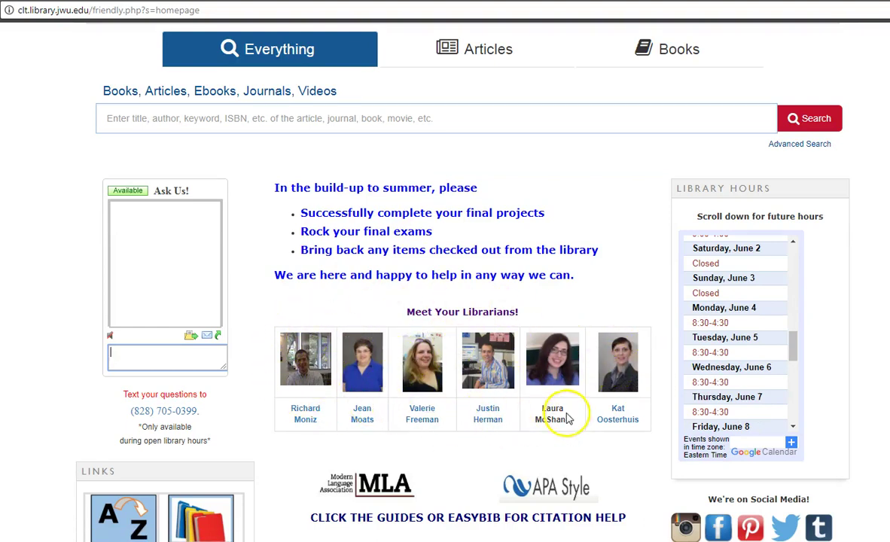
{"action": "left_click", "coordinate": [422, 413]}
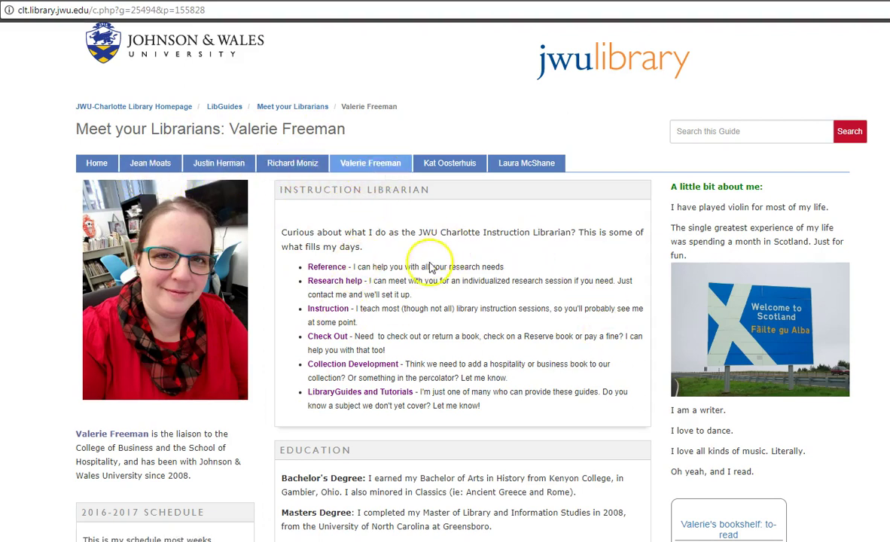
{"action": "scroll", "coordinate": [519, 334], "scroll_direction": "down", "scroll_amount": 5}
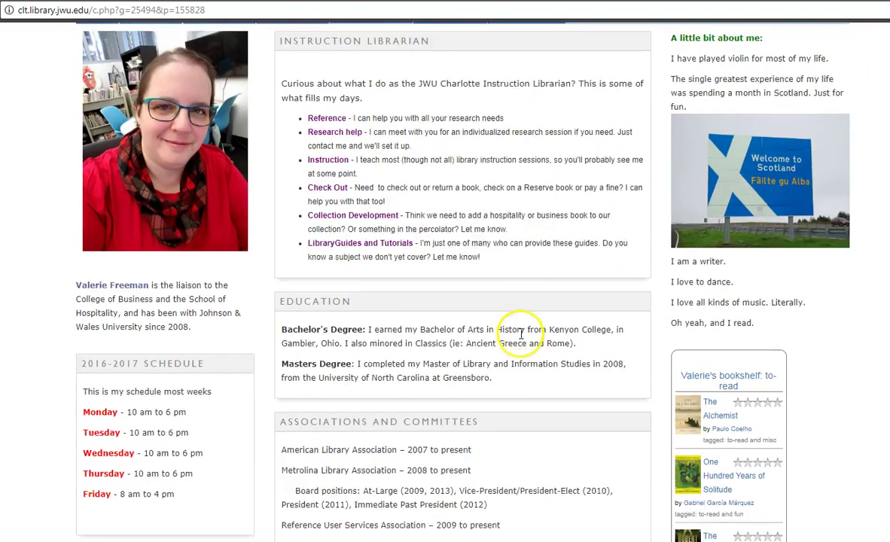
{"action": "scroll", "coordinate": [520, 338], "scroll_direction": "up", "scroll_amount": 5}
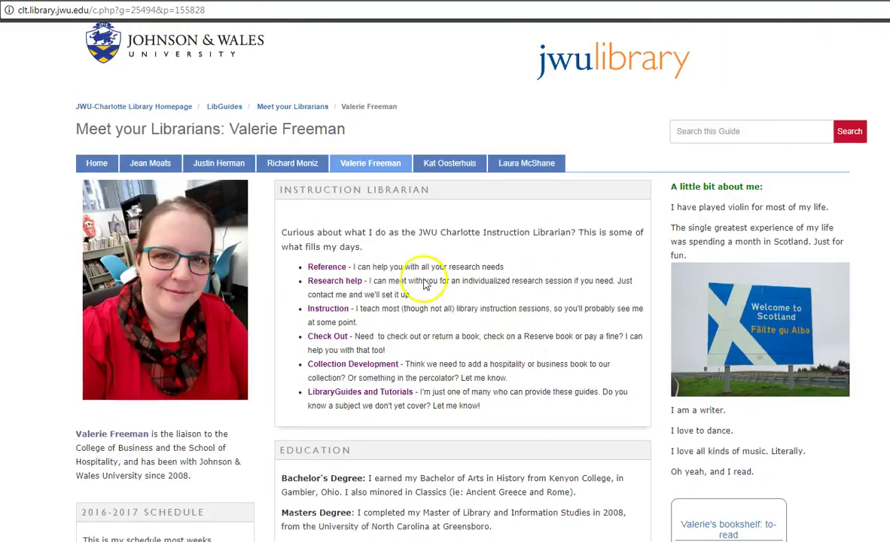
{"action": "key", "text": "alt+Left"}
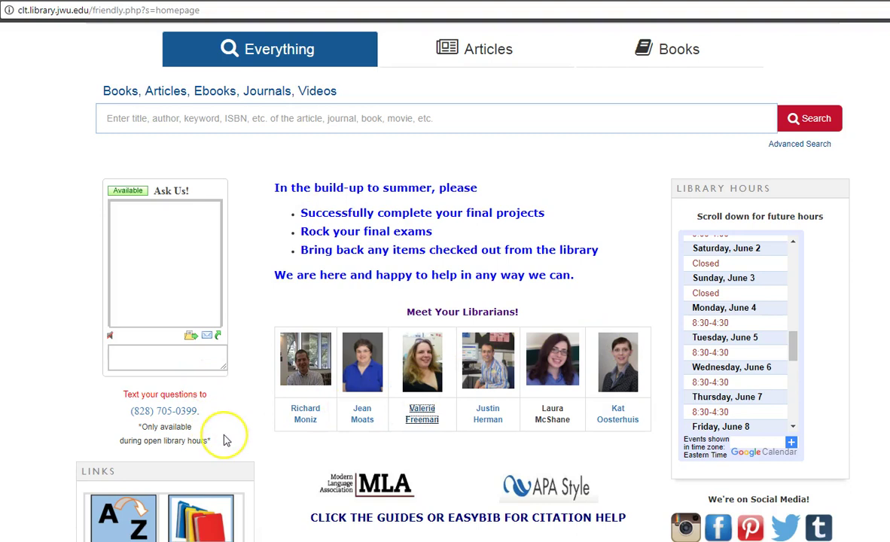
Step: View the MLA citation guide linked on the library homepage and go back to the homepage
{"action": "scroll", "coordinate": [224, 439], "scroll_direction": "down", "scroll_amount": 3}
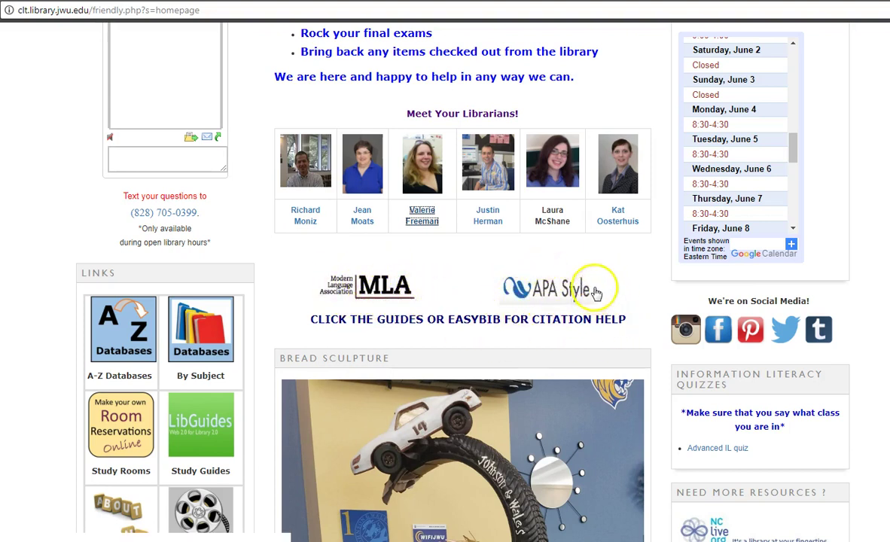
{"action": "left_click", "coordinate": [370, 292]}
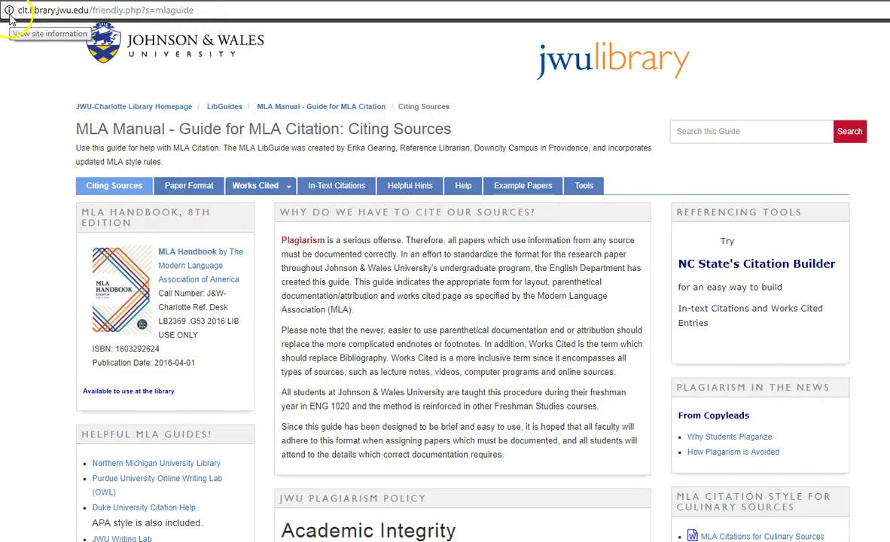
{"action": "key", "text": "alt+Left"}
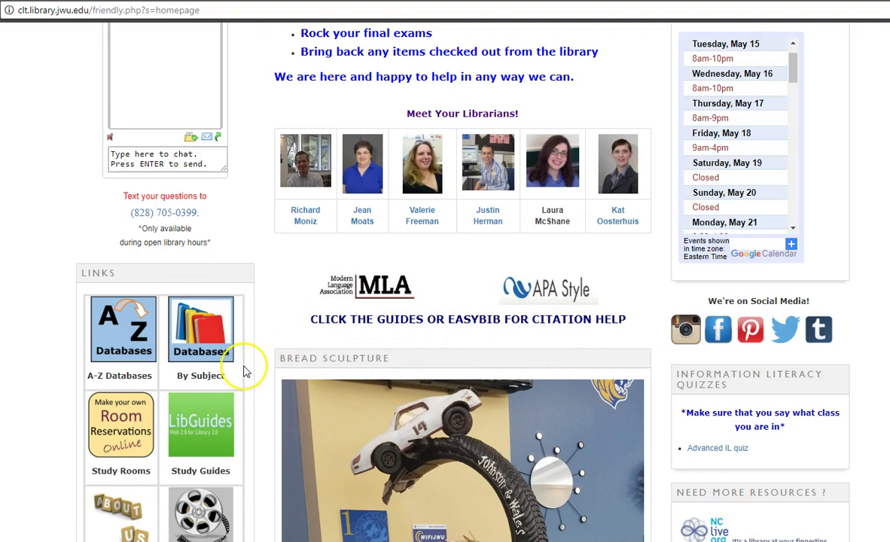
Step: Open the A-Z Databases list, look through its first entries, and return to the library homepage
{"action": "scroll", "coordinate": [243, 371], "scroll_direction": "down", "scroll_amount": 3}
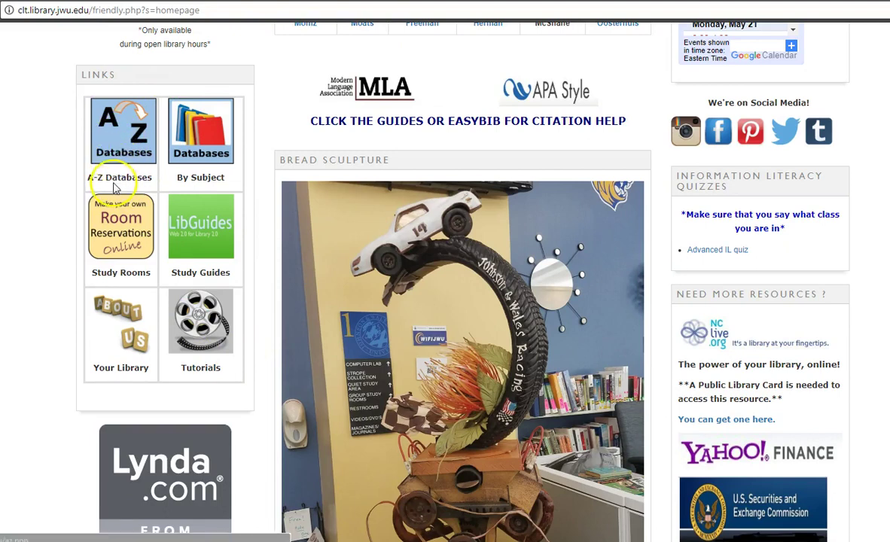
{"action": "left_click", "coordinate": [118, 140]}
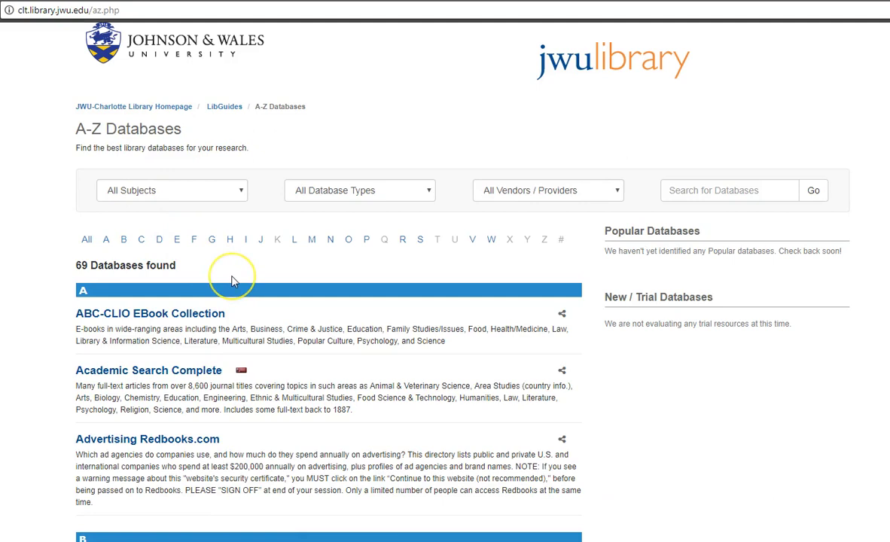
{"action": "scroll", "coordinate": [233, 281], "scroll_direction": "down", "scroll_amount": 3}
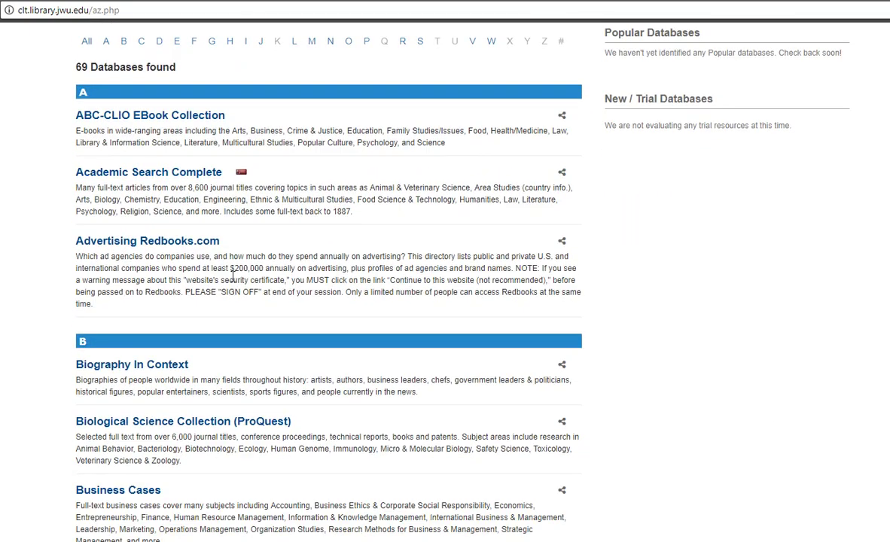
{"action": "scroll", "coordinate": [233, 280], "scroll_direction": "up", "scroll_amount": 3}
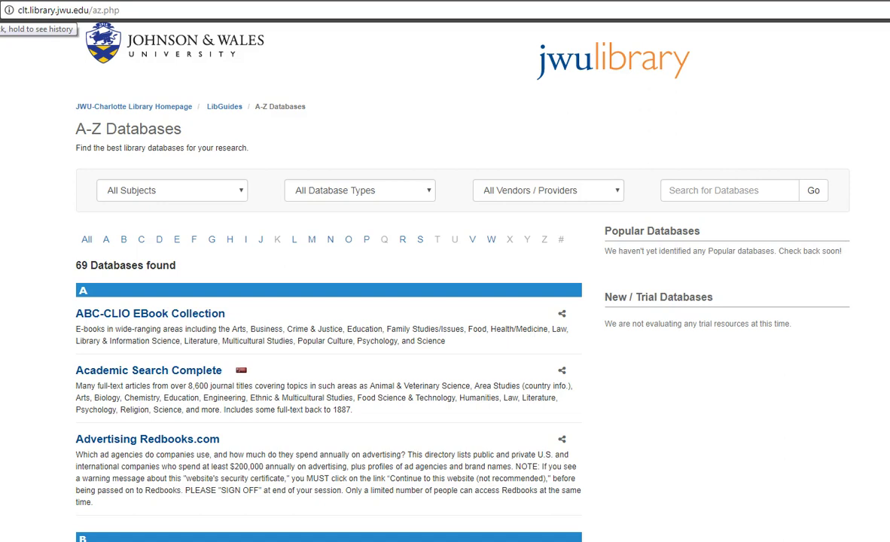
{"action": "left_click", "coordinate": [2, 9]}
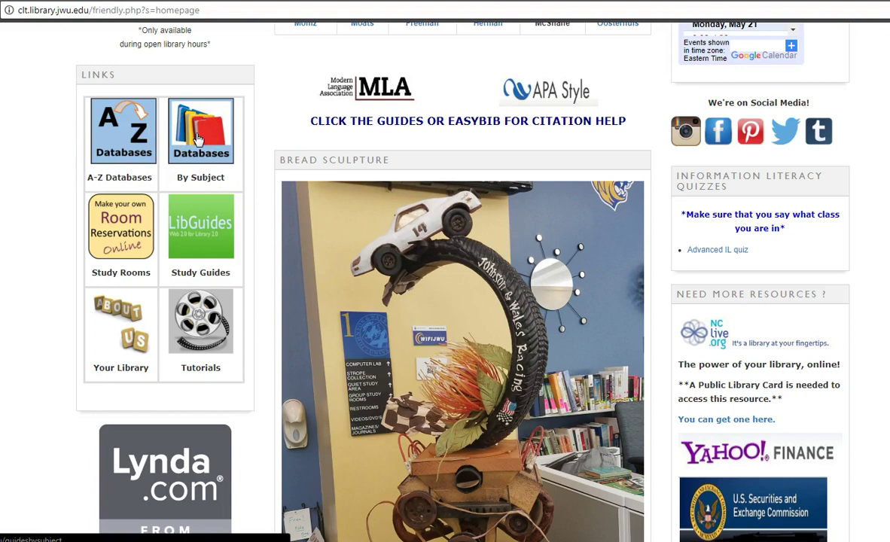
Step: Open the Databases by Subject guide and examine its General Research, Business and Hospitality lists
{"action": "left_click", "coordinate": [197, 135]}
{"action": "left_click", "coordinate": [151, 308]}
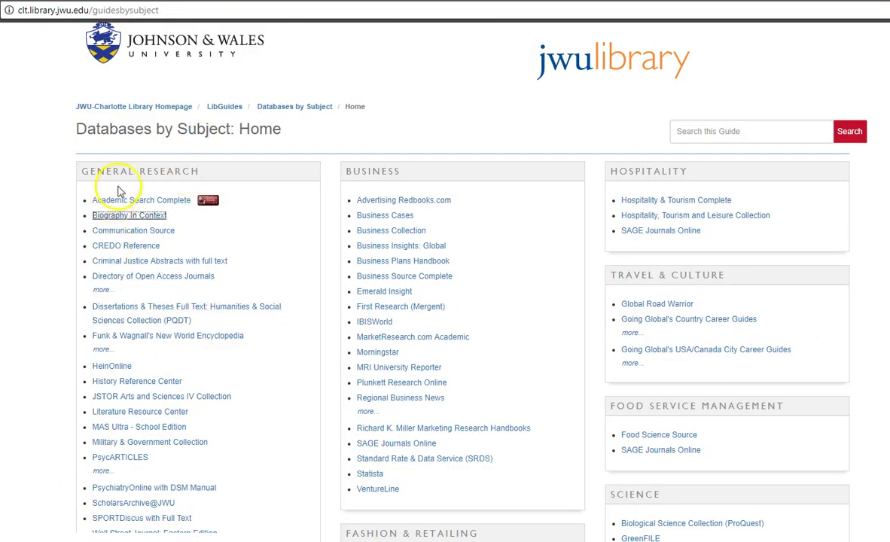
{"action": "left_click", "coordinate": [214, 260]}
{"action": "left_click", "coordinate": [407, 200]}
{"action": "left_click", "coordinate": [662, 200]}
{"action": "left_click", "coordinate": [662, 216]}
{"action": "left_click", "coordinate": [141, 201]}
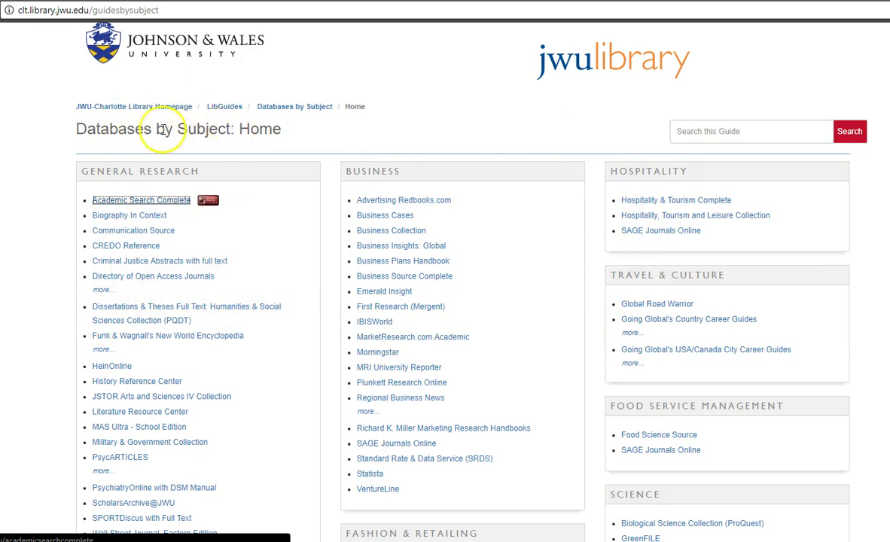
Step: Examine the databases listed under Food Service Management and Fashion & Retailing
{"action": "scroll", "coordinate": [357, 310], "scroll_direction": "down", "scroll_amount": 3}
{"action": "left_click", "coordinate": [369, 298]}
{"action": "left_click", "coordinate": [658, 170]}
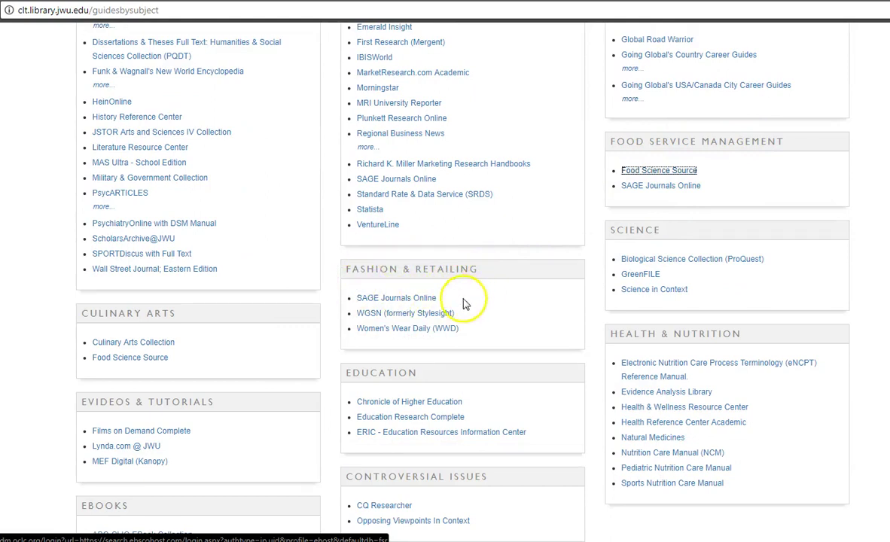
{"action": "left_click", "coordinate": [380, 312]}
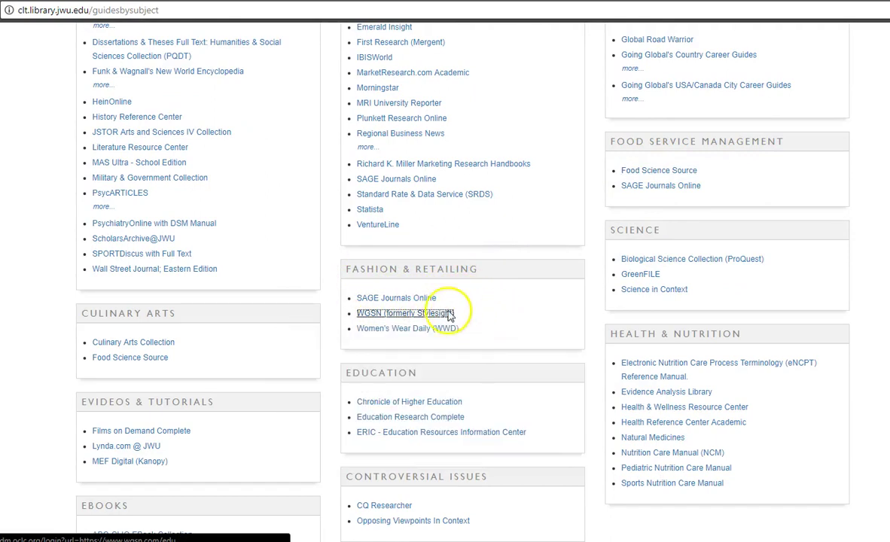
{"action": "left_click", "coordinate": [418, 329]}
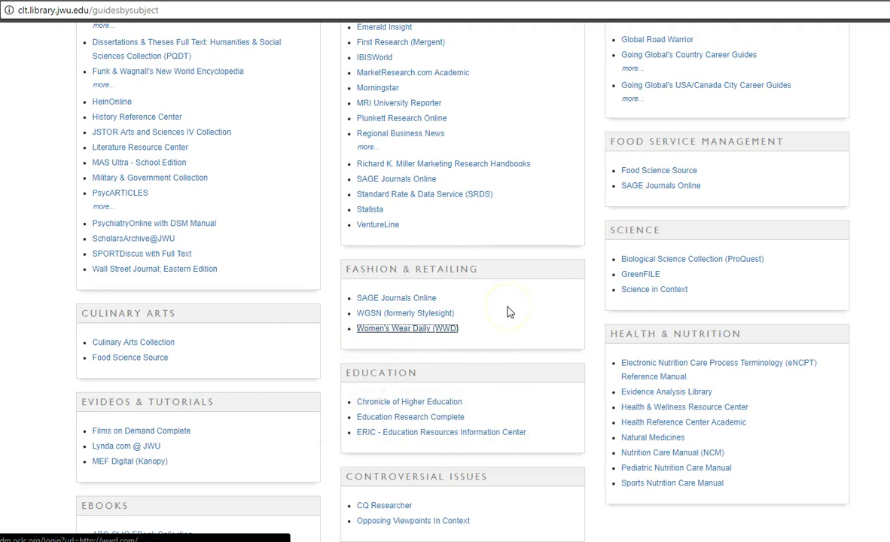
Step: Examine the databases listed under Health & Nutrition, and return to the library homepage
{"action": "scroll", "coordinate": [508, 312], "scroll_direction": "down", "scroll_amount": 1}
{"action": "left_click", "coordinate": [646, 296]}
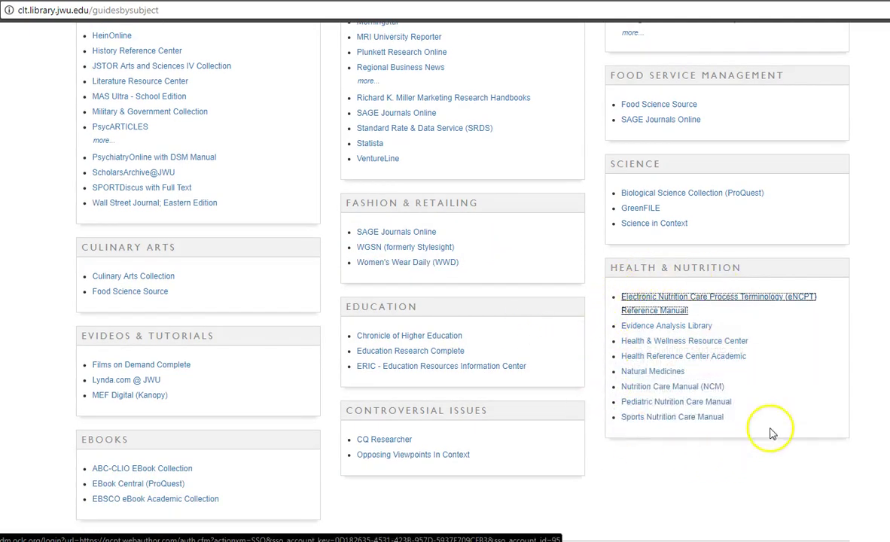
{"action": "left_click", "coordinate": [673, 417]}
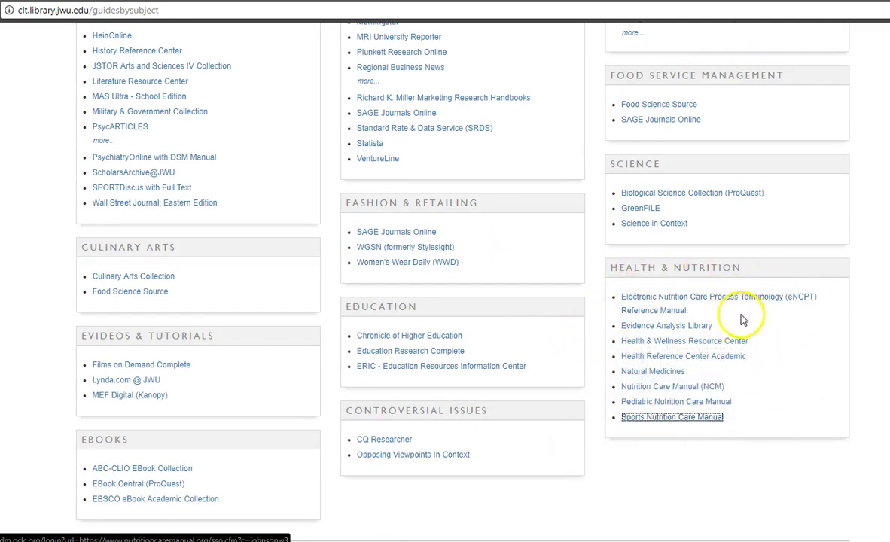
{"action": "left_click", "coordinate": [704, 357]}
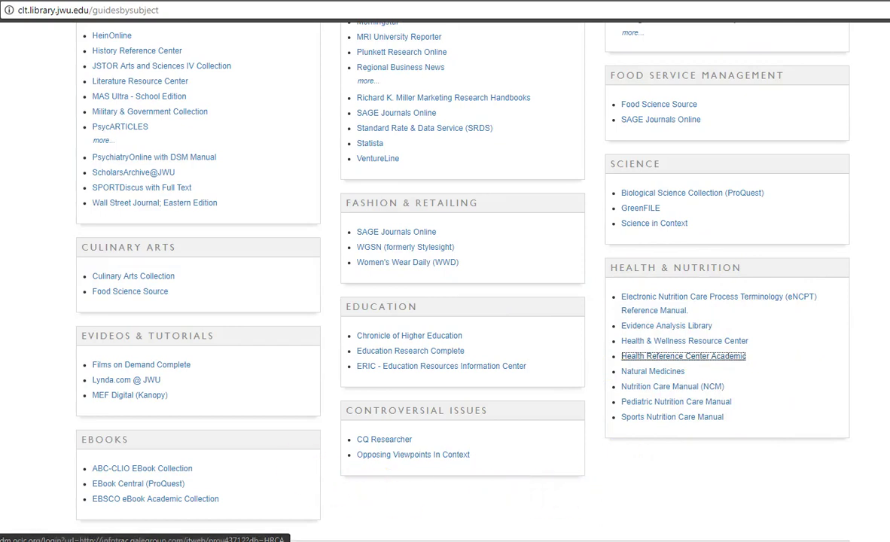
{"action": "left_click", "coordinate": [3, 5]}
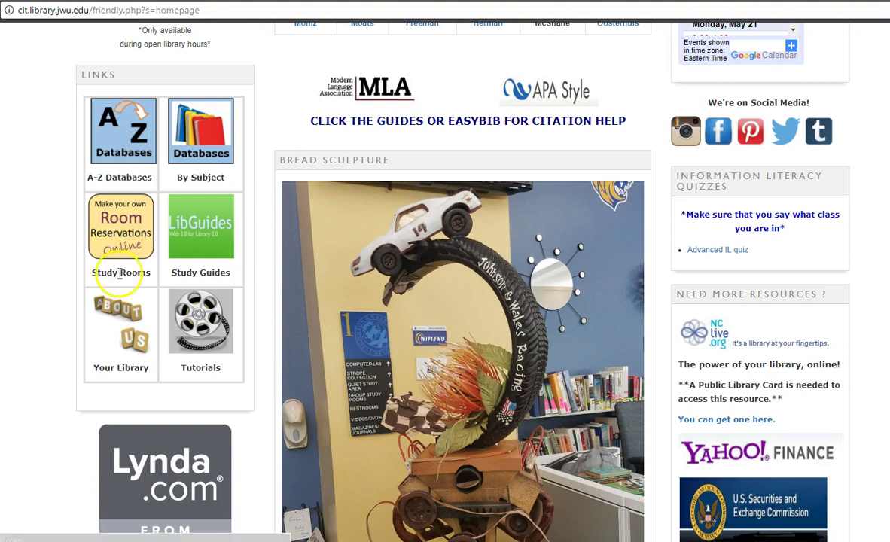
Step: In the online room reservations, select Library Study Room 105 for 1:00pm to 3:00pm on Wednesday, May 16, 2018
{"action": "left_click", "coordinate": [115, 233]}
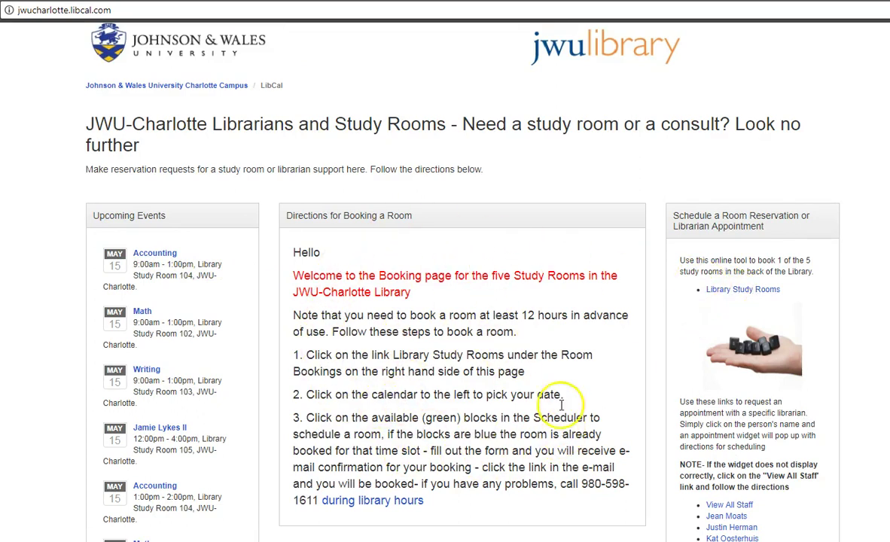
{"action": "left_click", "coordinate": [748, 291]}
{"action": "left_click_drag", "start_coordinate": [424, 254], "coordinate": [558, 247]}
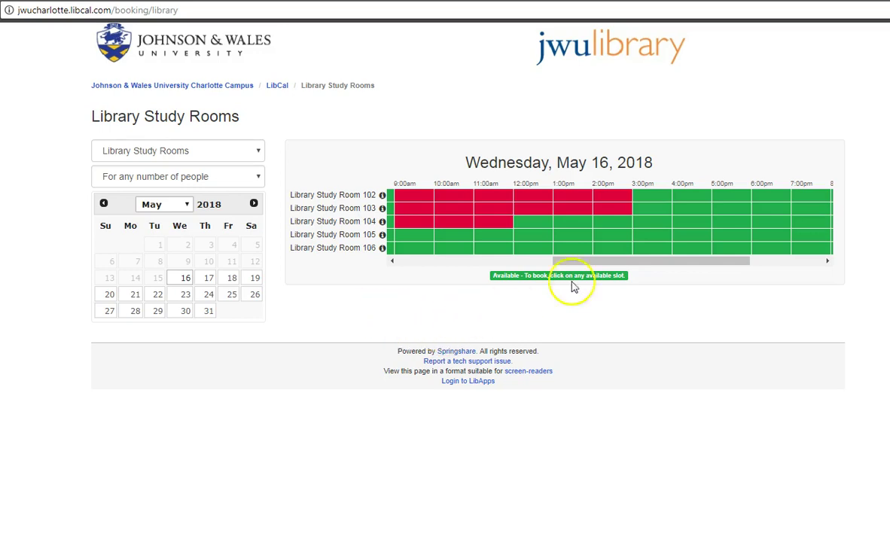
{"action": "left_click", "coordinate": [583, 240]}
{"action": "left_click", "coordinate": [611, 242]}
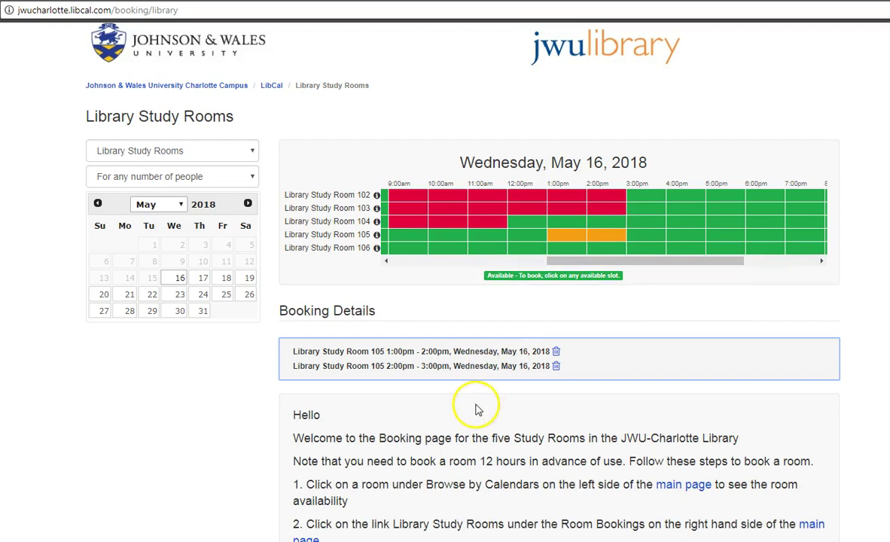
Step: Review the study room booking details and instructions, and leave without continuing, going back to the library homepage
{"action": "scroll", "coordinate": [476, 411], "scroll_direction": "down", "scroll_amount": 2}
{"action": "scroll", "coordinate": [476, 410], "scroll_direction": "down", "scroll_amount": 1}
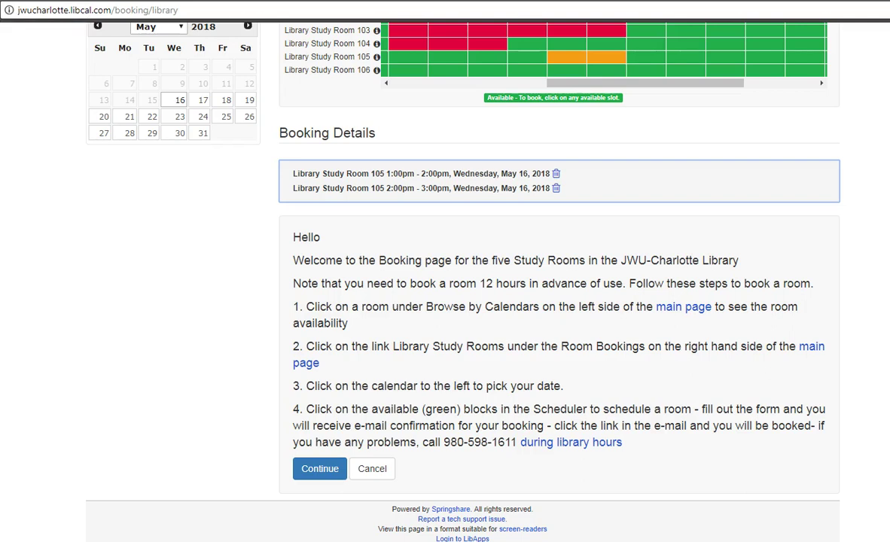
{"action": "key", "text": "alt+Left"}
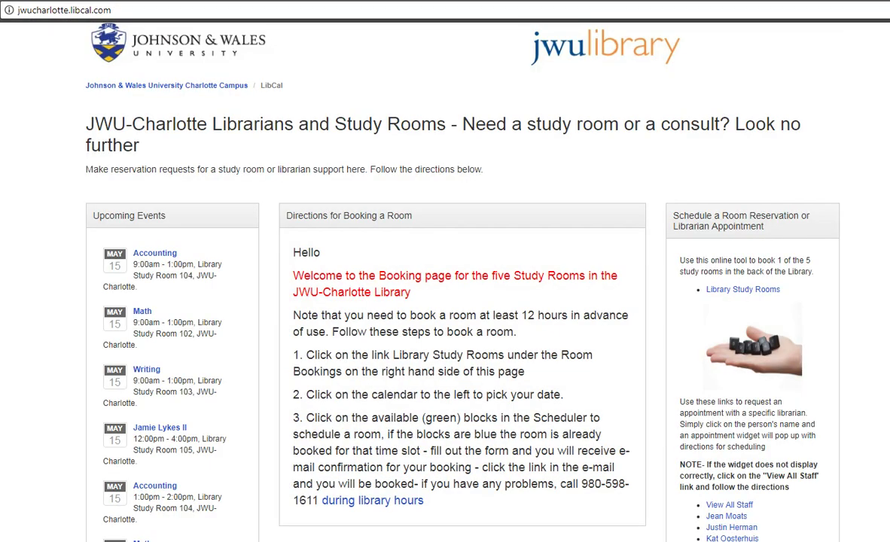
{"action": "key", "text": "alt+Left"}
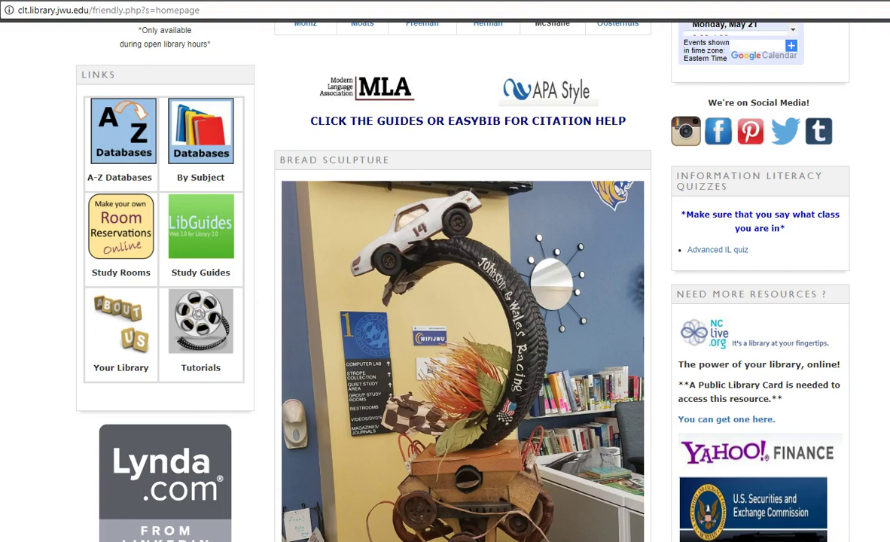
Step: Open the Study Guides, look through the alphabetical list of library guides down to the MLA Manual, and return to the library homepage
{"action": "left_click", "coordinate": [197, 237]}
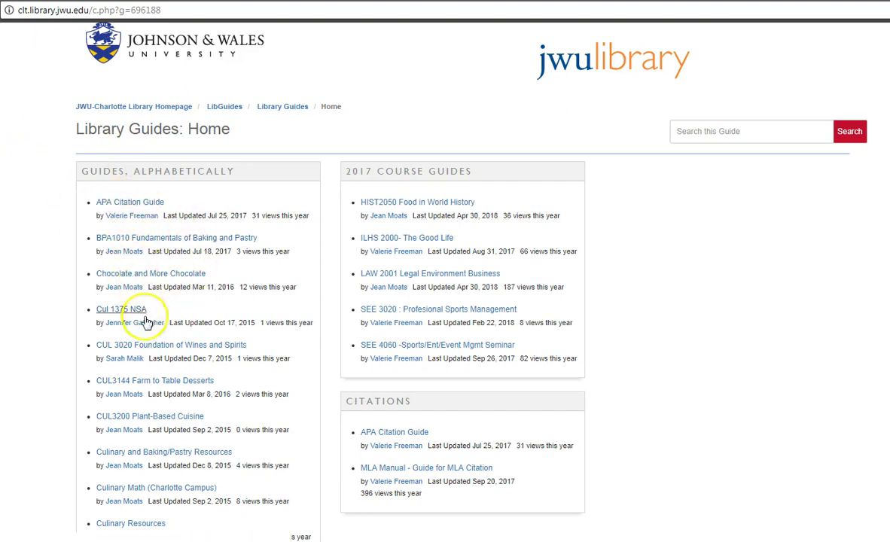
{"action": "scroll", "coordinate": [147, 425], "scroll_direction": "down", "scroll_amount": 3}
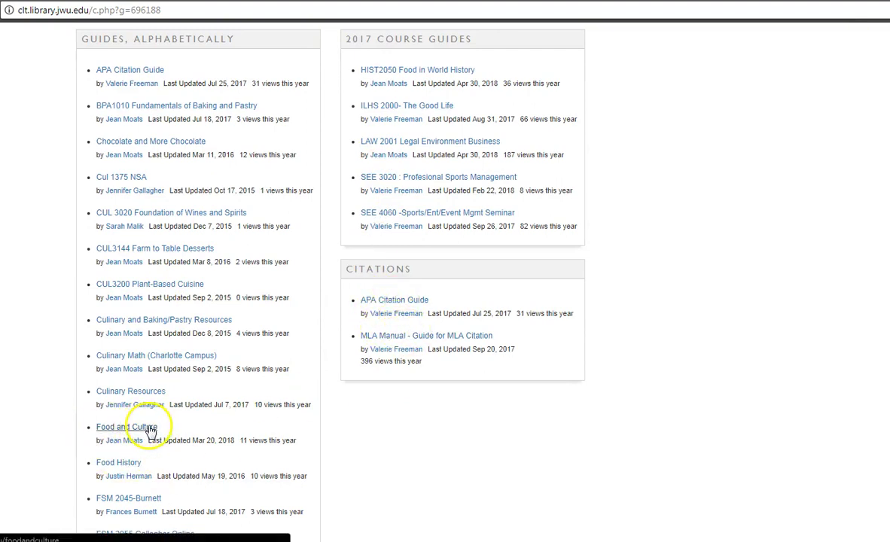
{"action": "scroll", "coordinate": [150, 405], "scroll_direction": "down", "scroll_amount": 2}
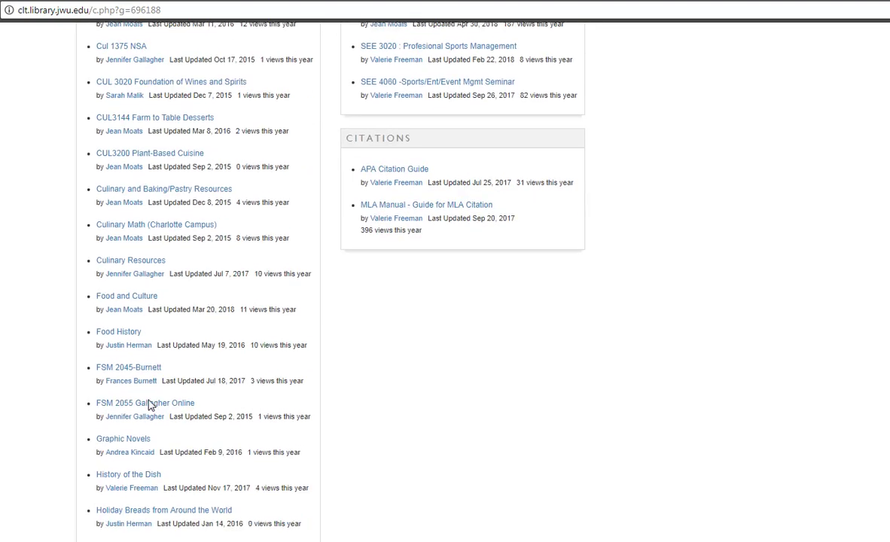
{"action": "scroll", "coordinate": [151, 405], "scroll_direction": "down", "scroll_amount": 2}
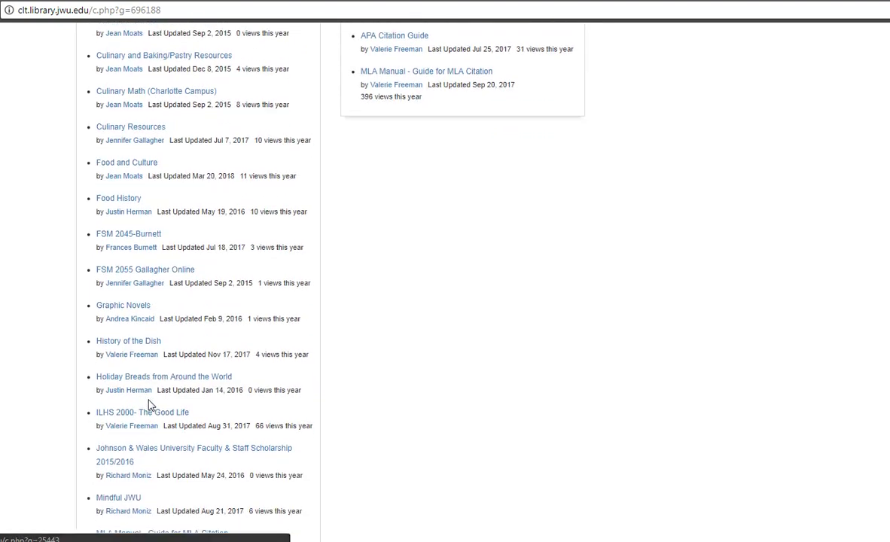
{"action": "scroll", "coordinate": [148, 404], "scroll_direction": "down", "scroll_amount": 1}
{"action": "scroll", "coordinate": [148, 405], "scroll_direction": "down", "scroll_amount": 2}
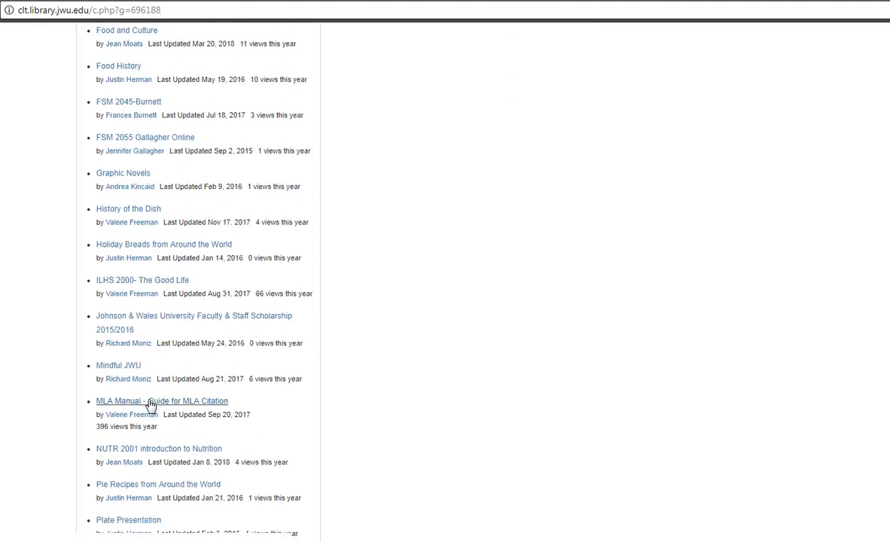
{"action": "key", "text": "alt+Left"}
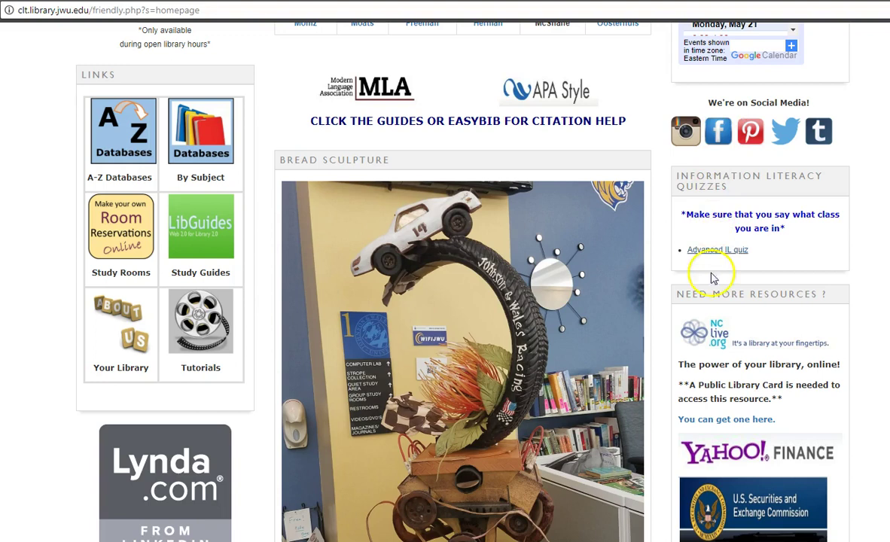
Step: Examine the lower part of the homepage, including the Lynda.com link, the additional resources and the library's Tweets feed
{"action": "scroll", "coordinate": [711, 300], "scroll_direction": "down", "scroll_amount": 2}
{"action": "scroll", "coordinate": [712, 304], "scroll_direction": "down", "scroll_amount": 2}
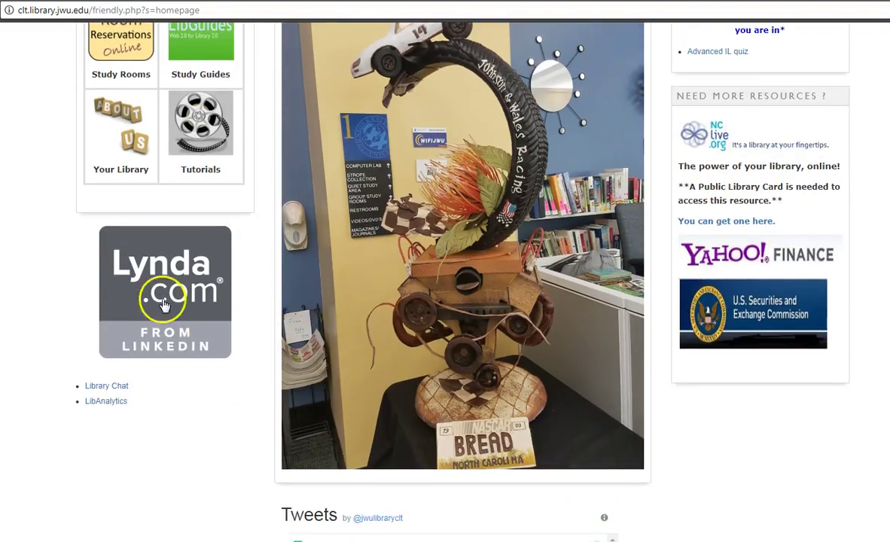
{"action": "scroll", "coordinate": [255, 342], "scroll_direction": "down", "scroll_amount": 4}
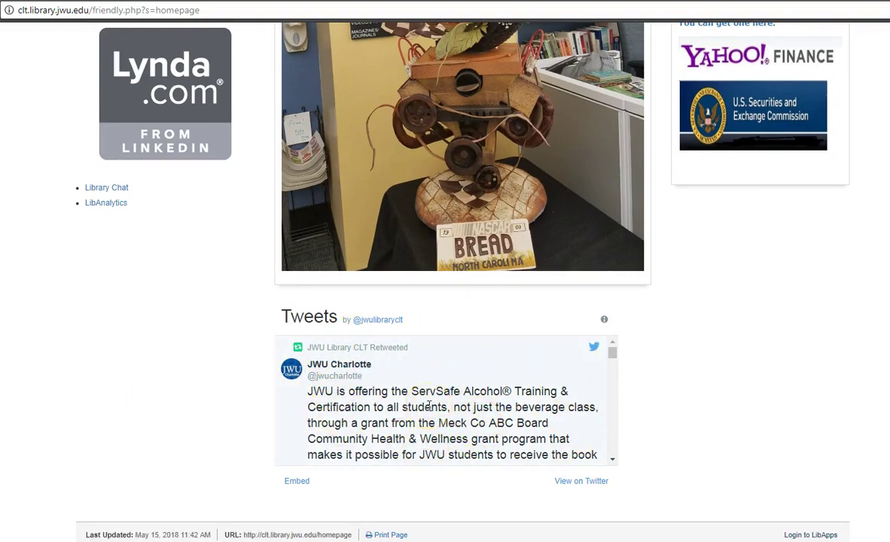
{"action": "scroll", "coordinate": [429, 406], "scroll_direction": "down", "scroll_amount": 4}
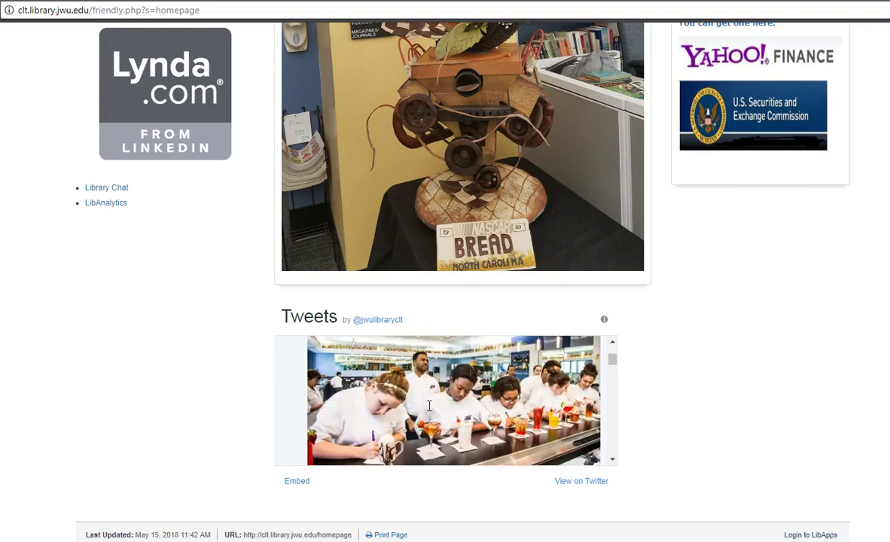
Step: Go back to the beginning of the homepage and review the WorldCat search, Ask Us chat, librarian profiles and library hours
{"action": "scroll", "coordinate": [606, 420], "scroll_direction": "up", "scroll_amount": 5}
{"action": "scroll", "coordinate": [709, 472], "scroll_direction": "up", "scroll_amount": 5}
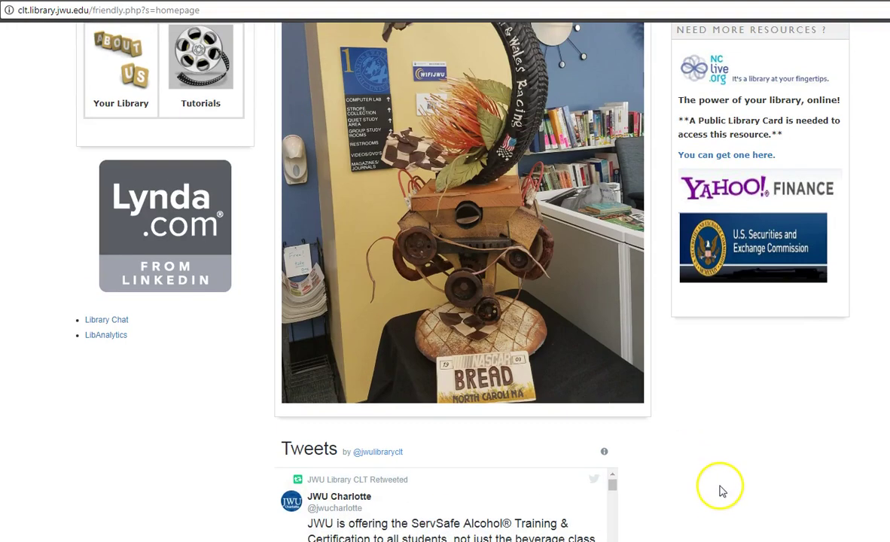
{"action": "scroll", "coordinate": [708, 496], "scroll_direction": "up", "scroll_amount": 10}
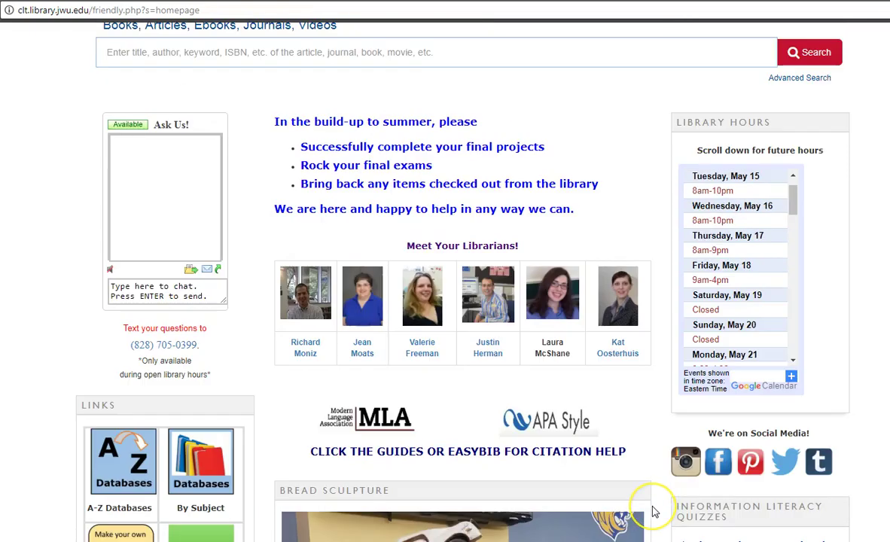
{"action": "scroll", "coordinate": [653, 512], "scroll_direction": "up", "scroll_amount": 4}
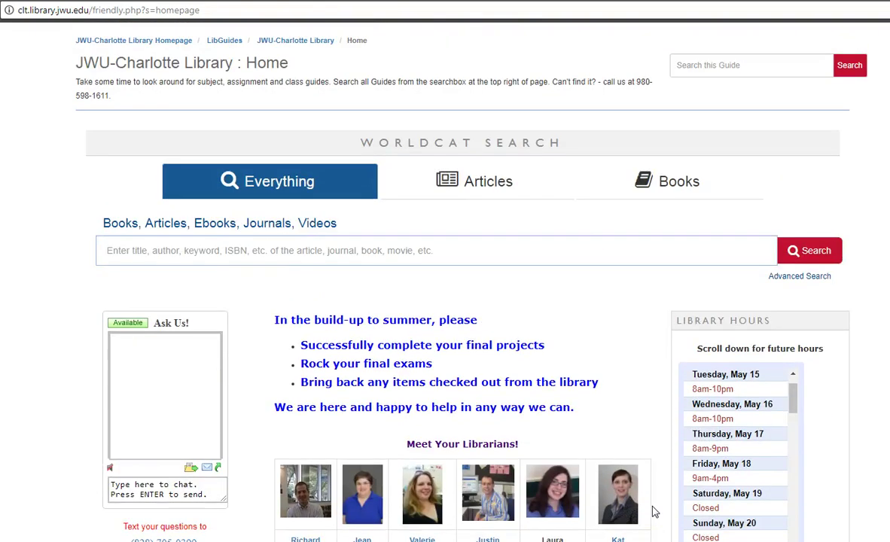
{"action": "left_click", "coordinate": [546, 537]}
{"action": "scroll", "coordinate": [459, 488], "scroll_direction": "down", "scroll_amount": 4}
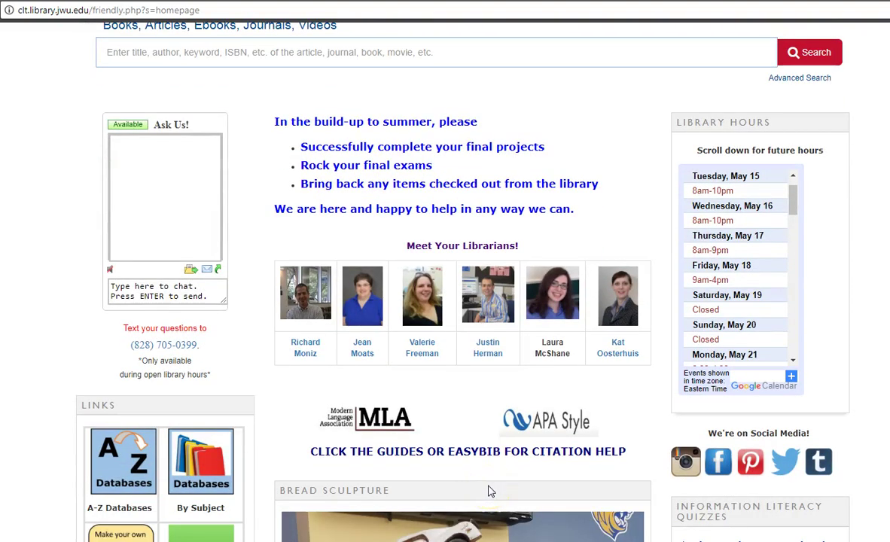